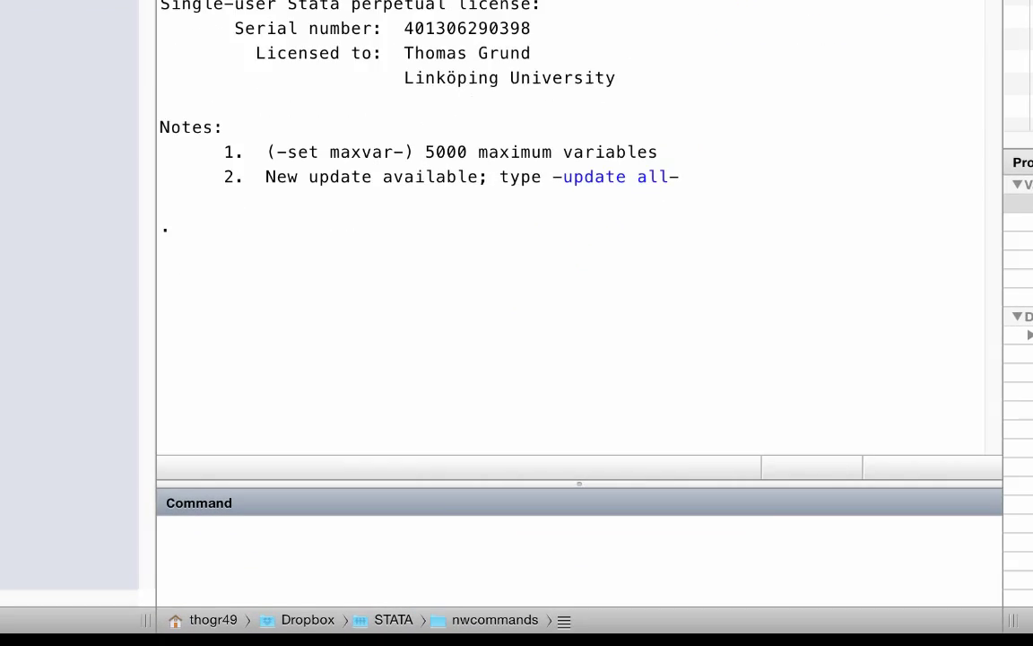
- Run nwrandom 20, density(.1) ntimes(10) to create ten 20-node random networks
text(nwrand)
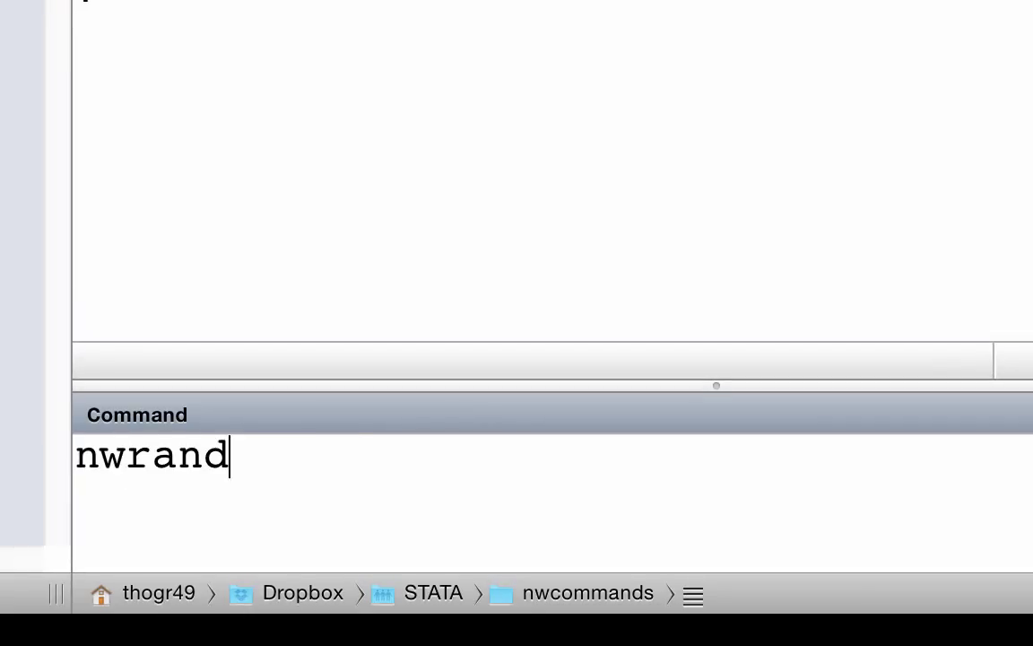
text(om 20, )
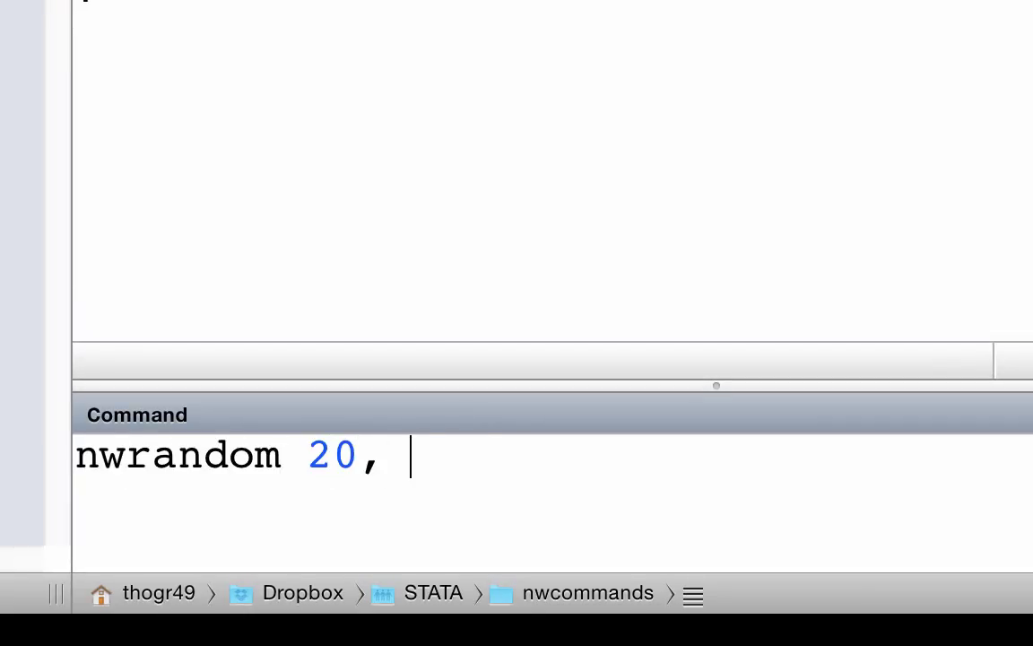
text(density()
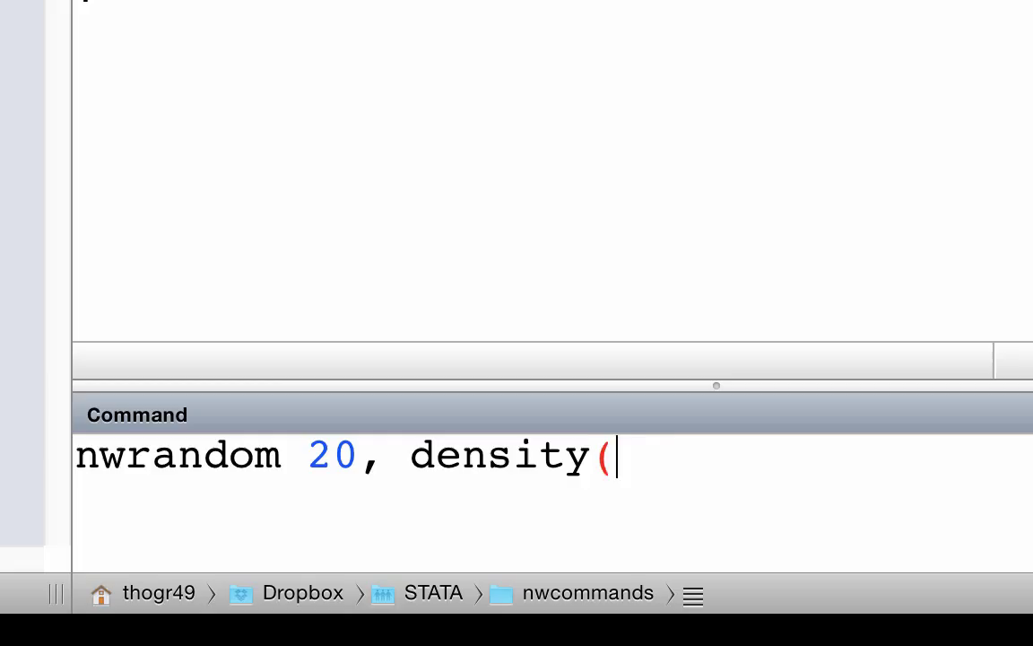
text(.1) n)
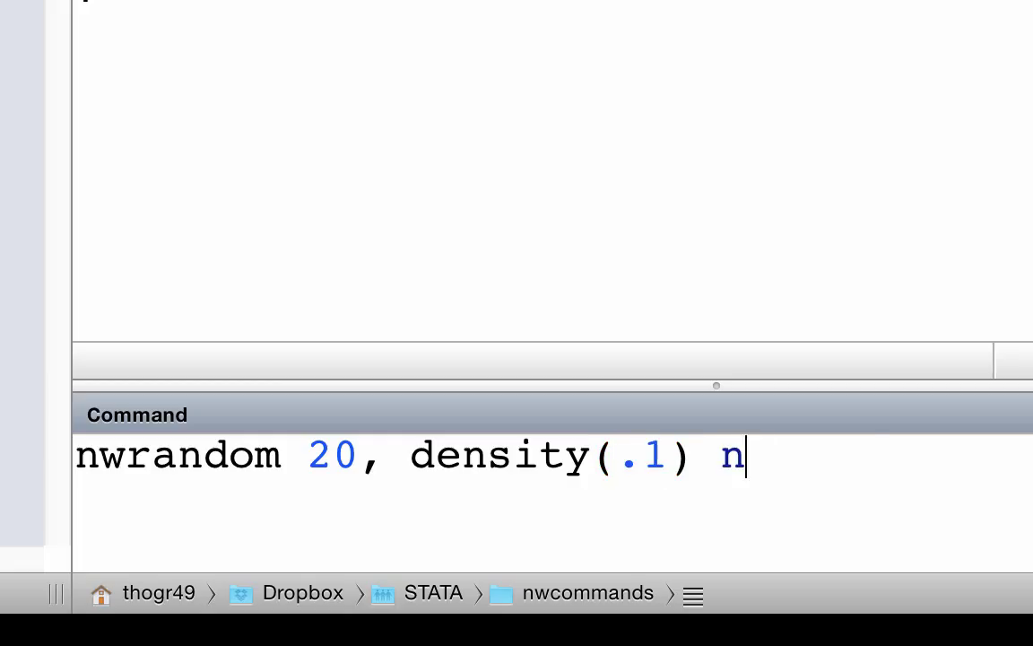
text(times(10))
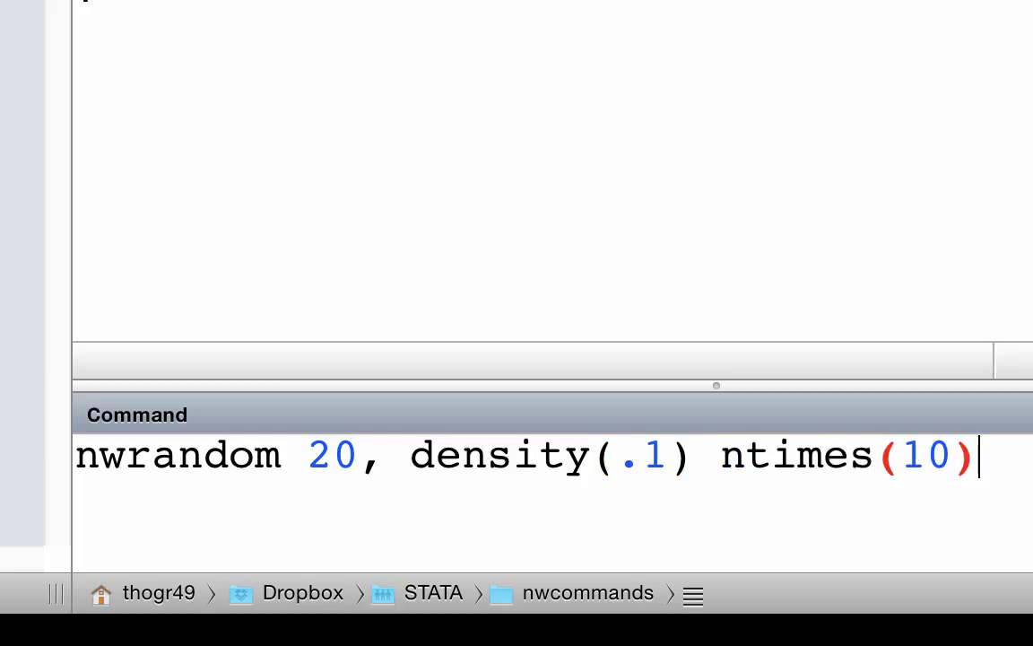
key(Return)
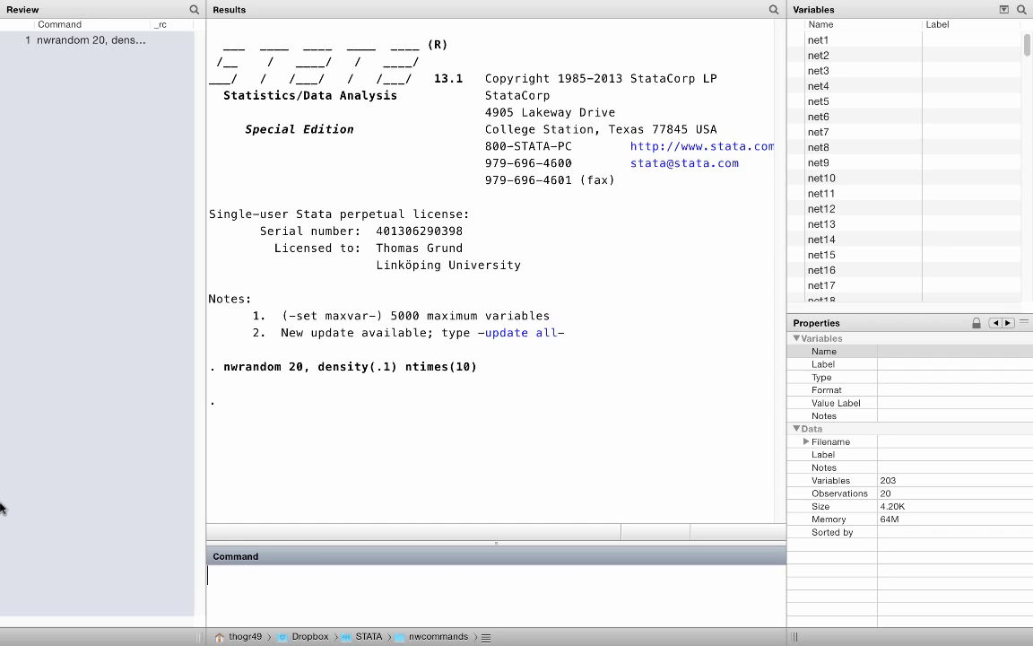
- Run nwds to list the networks random_1 through random_10 in memory
text(ds)
key(Return)
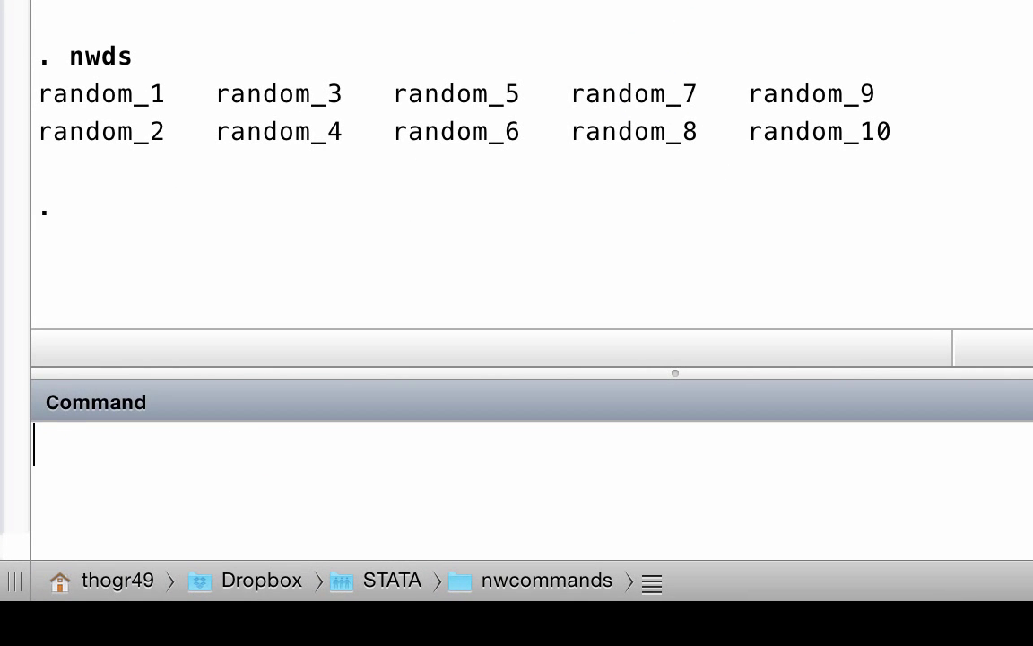
- Drop random_1 and random_2 with nwdrop, then confirm random_3–random_10 remain with nwds
text(nwdrop random)
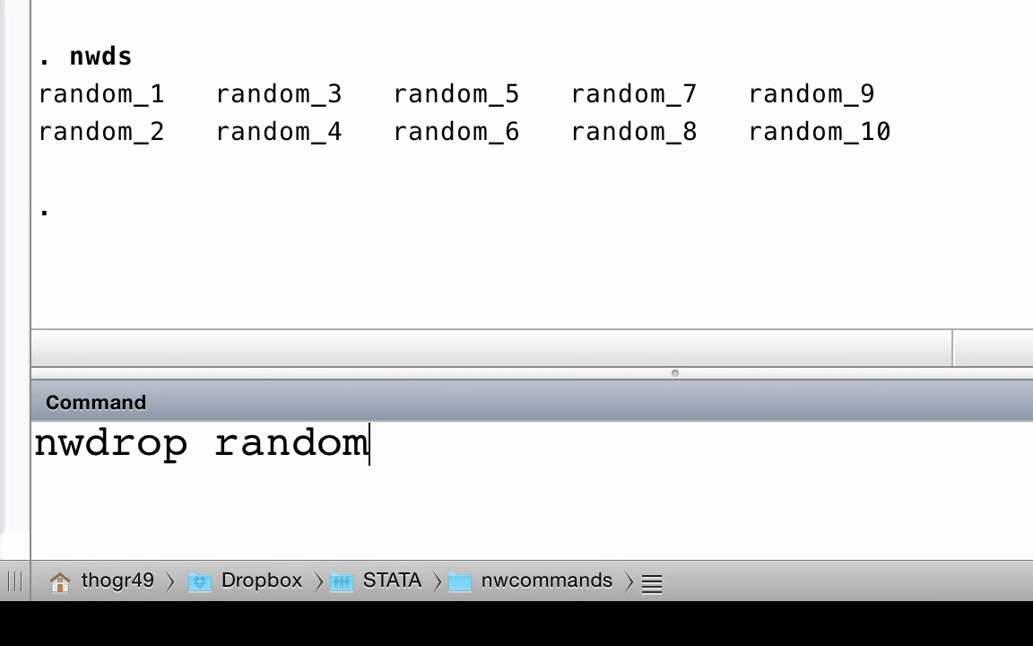
text(_1 random)
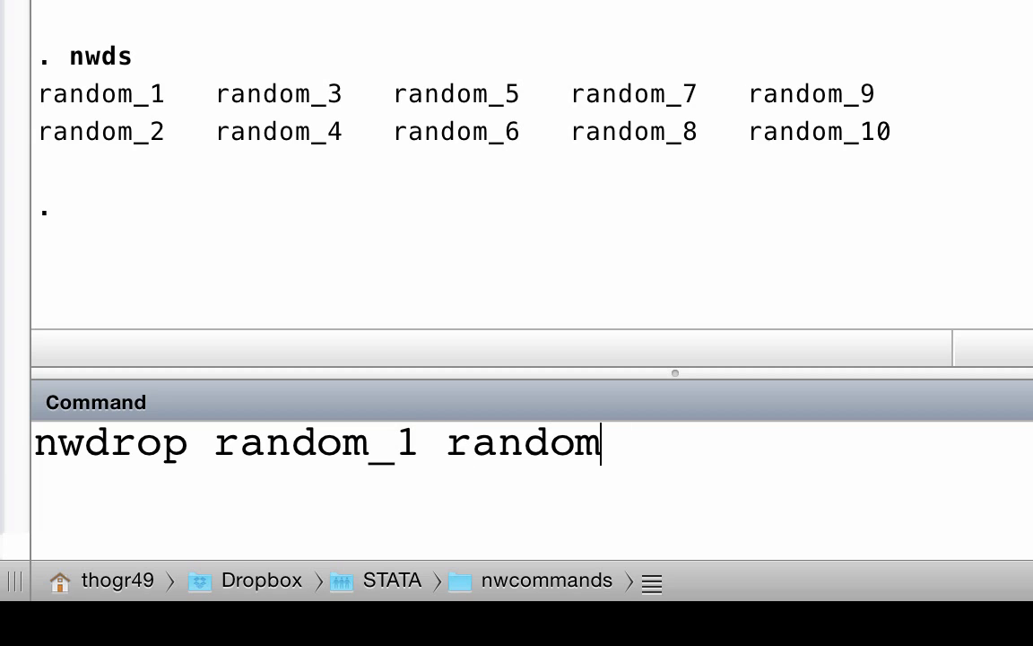
text(_2)
key(Return)
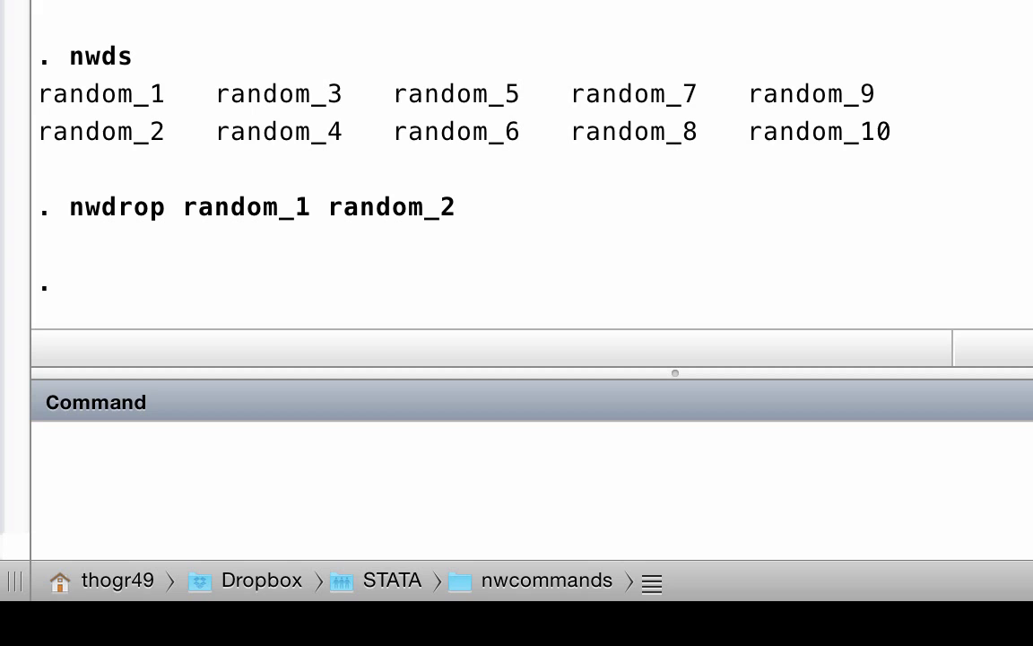
text(nwds)
key(Return)
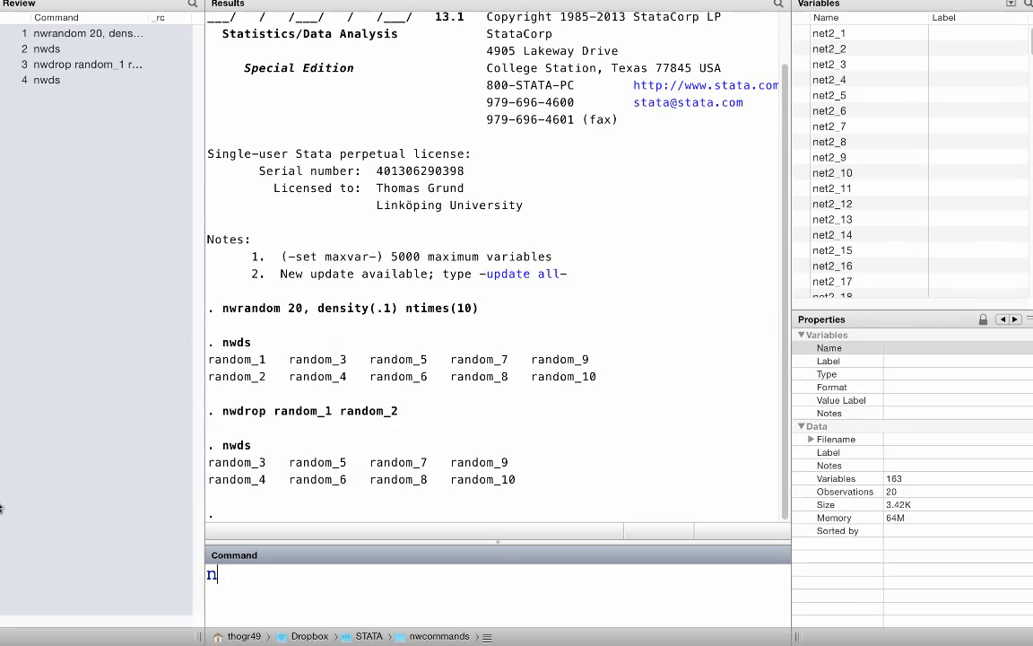
- Keep only random_5-random_10 with nwkeep and confirm the six remaining networks with nwds
text(nwkeep r)
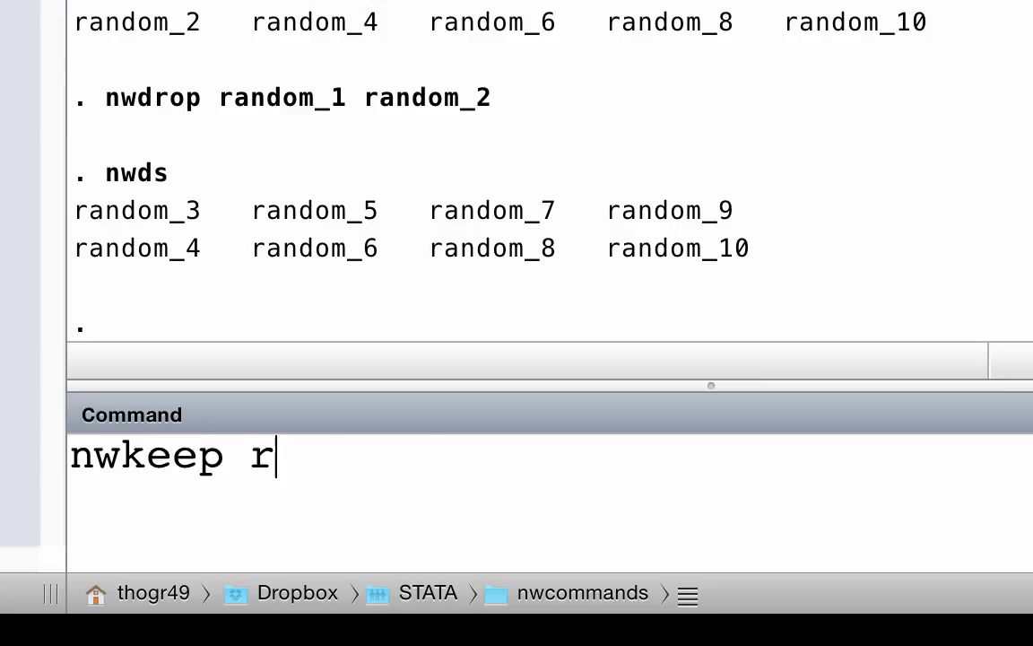
text(andom_5-)
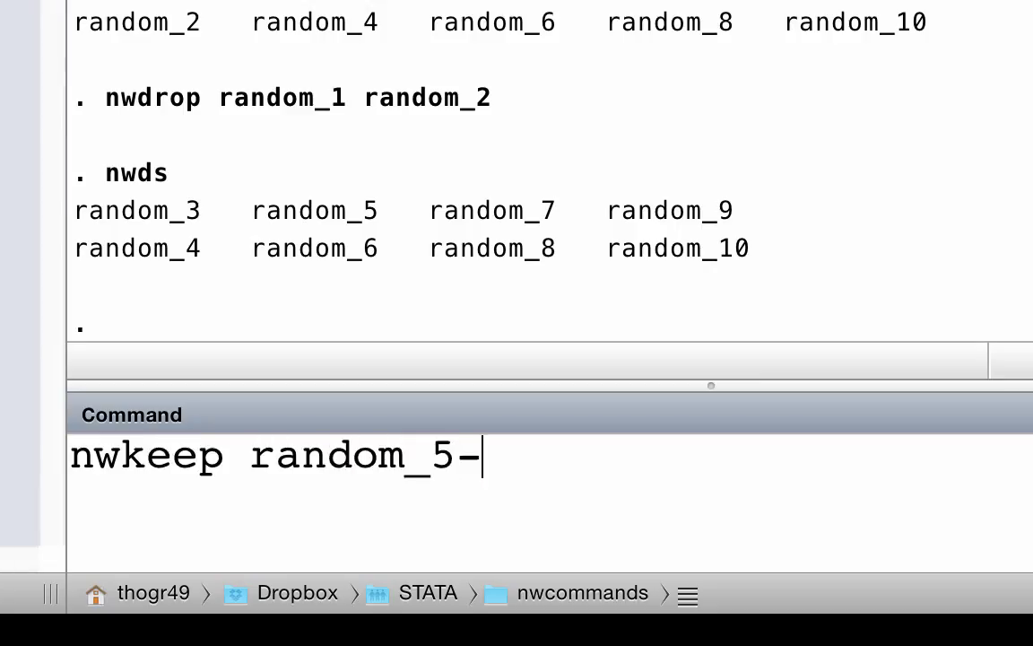
text(random_10)
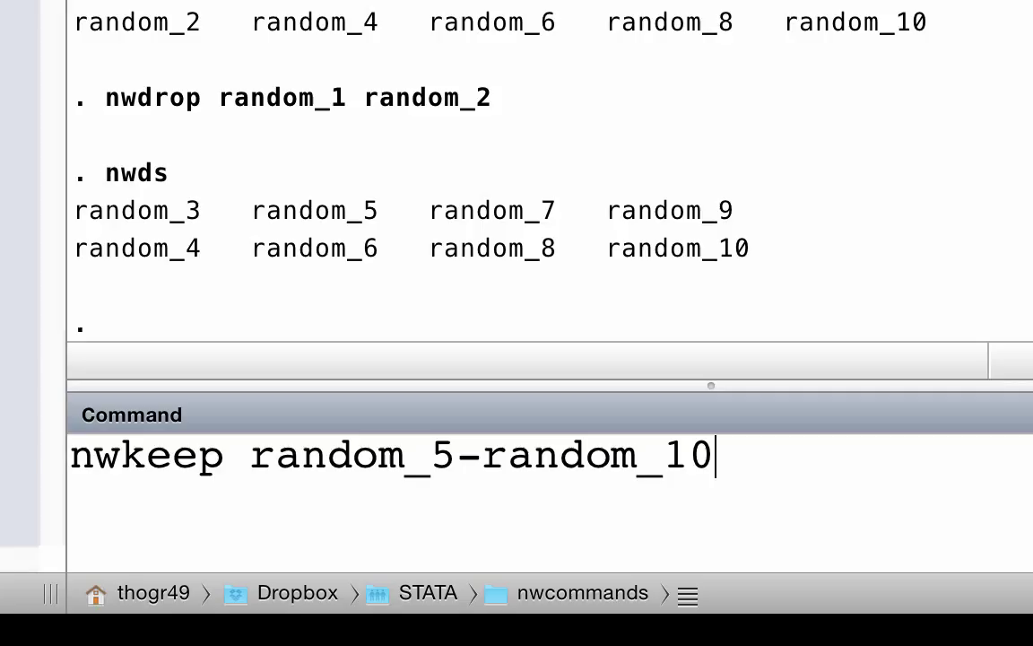
key(Return)
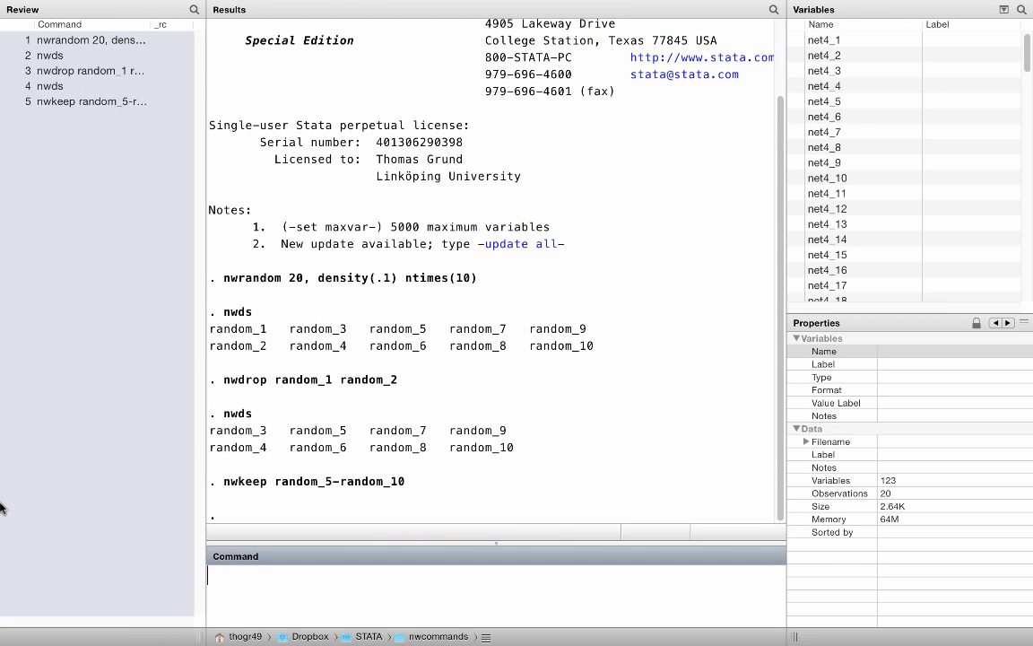
text(nwds)
key(Return)
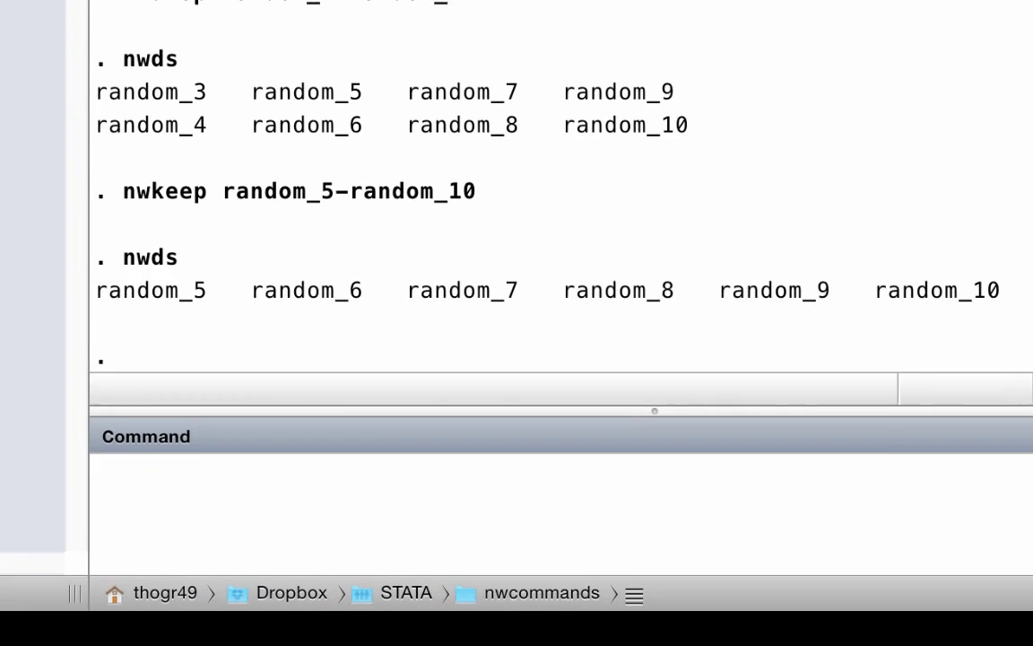
- Run nwdrop random_5 if _n <= 5 to drop random_5's first five nodes
text(nwdrop )
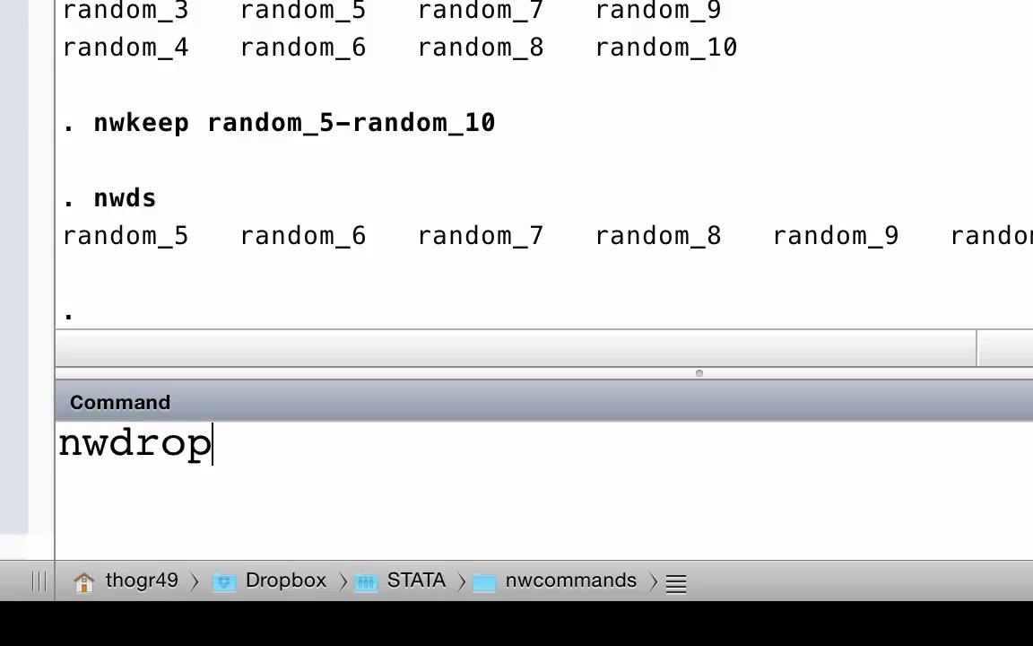
text(ranom)
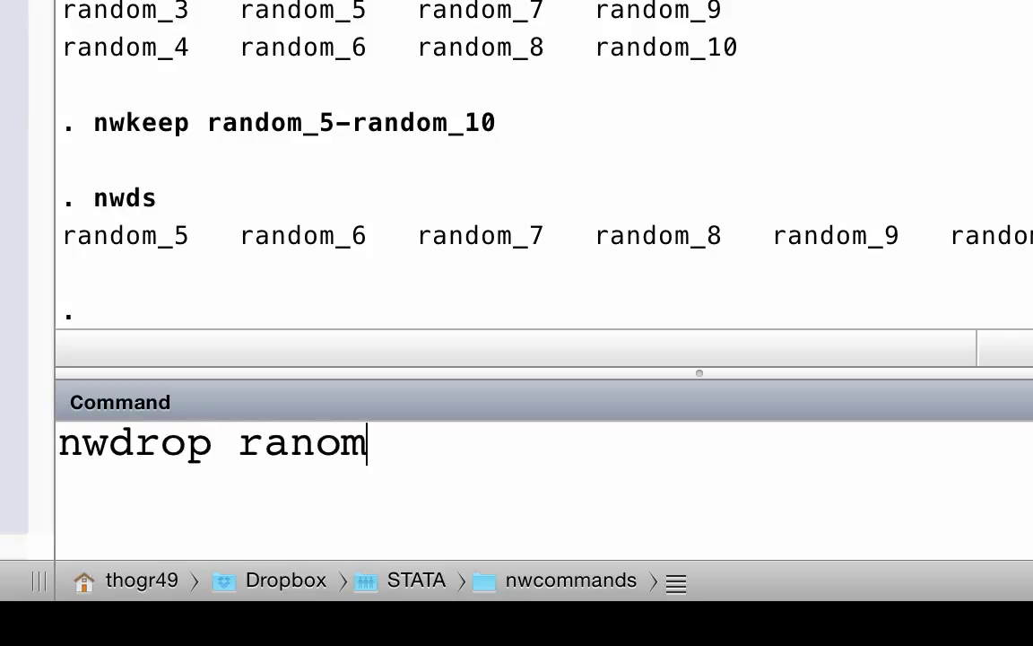
key(BackSpace)
key(BackSpace)
text(dom_5)
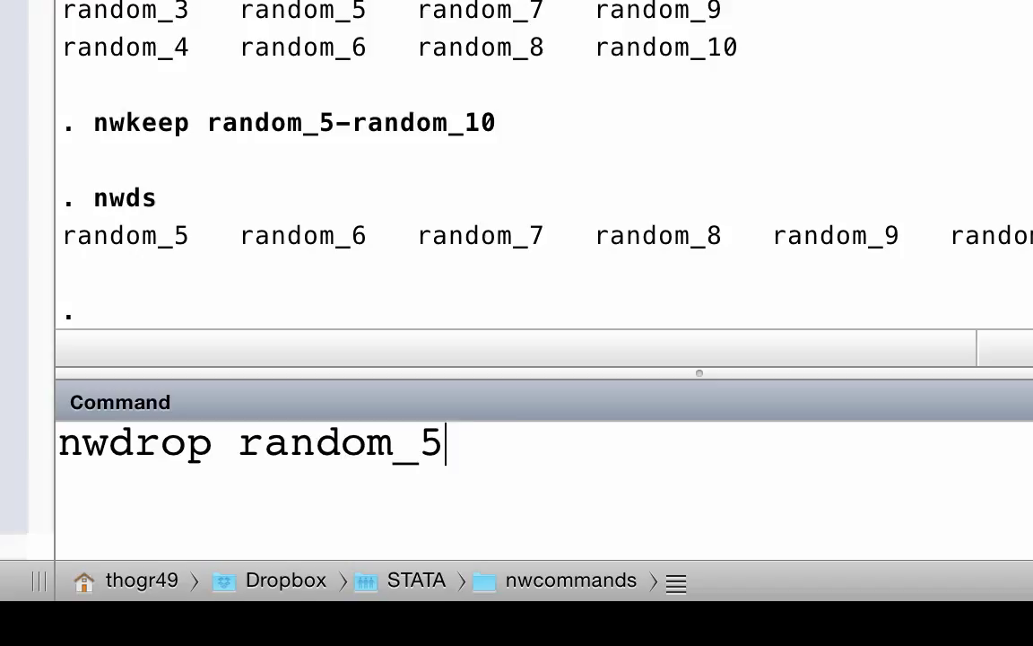
text( if _n )
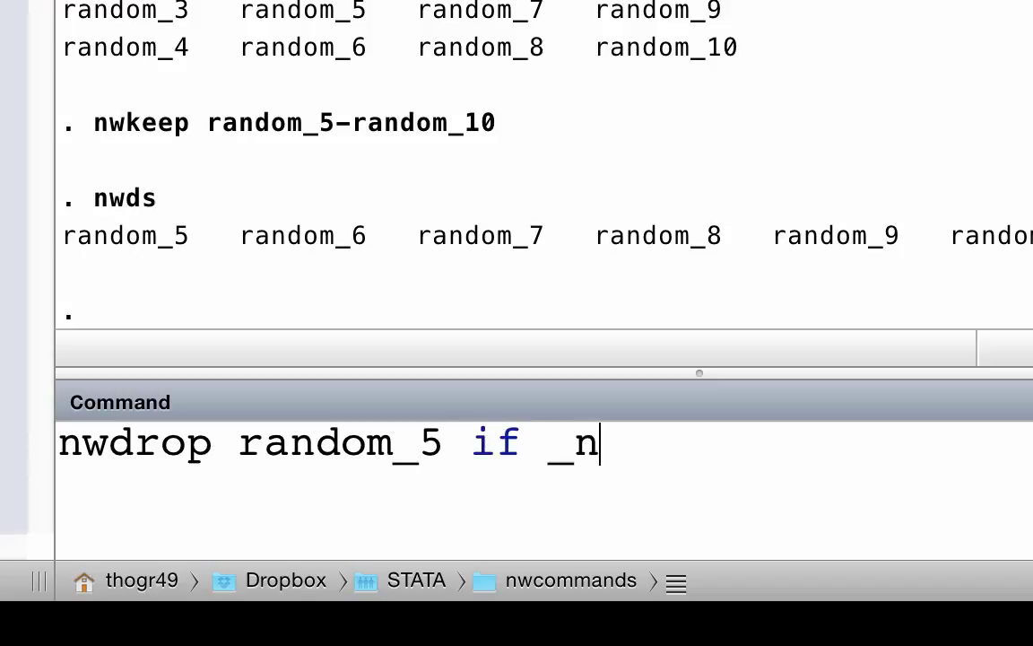
text(<= 5)
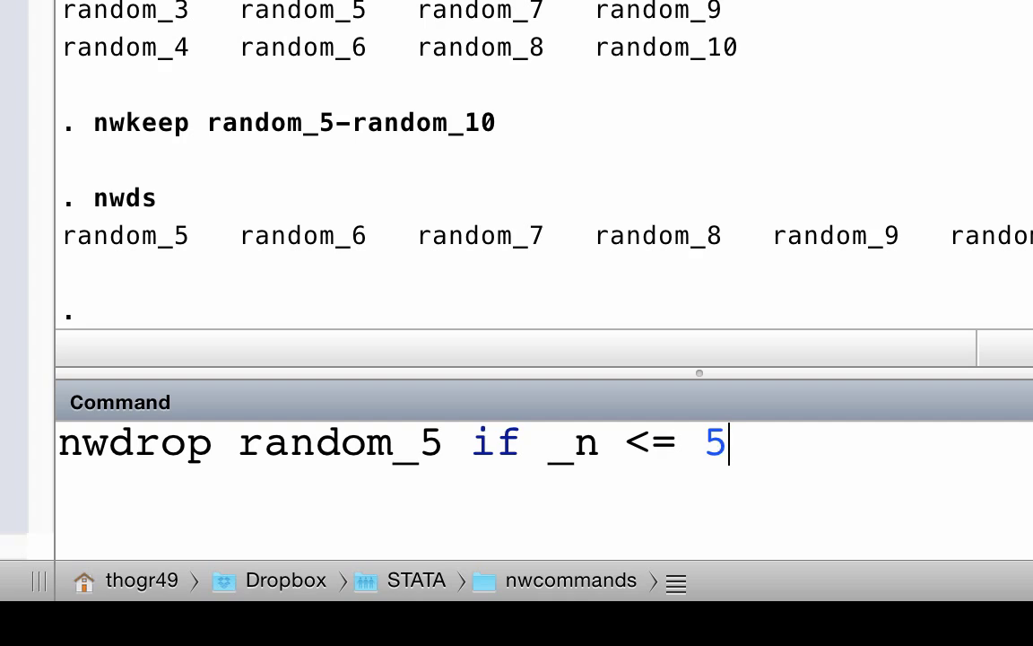
key(Return)
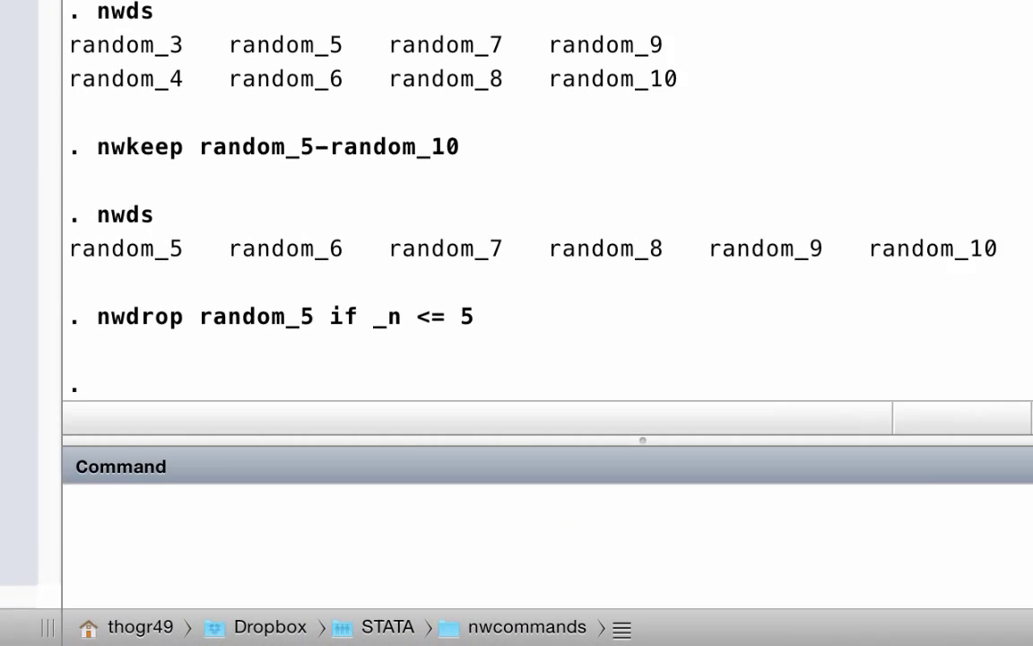
- Run nwsummarize _all, showing random_5 with 15 nodes, 19 arcs and density .0905
text(nw)
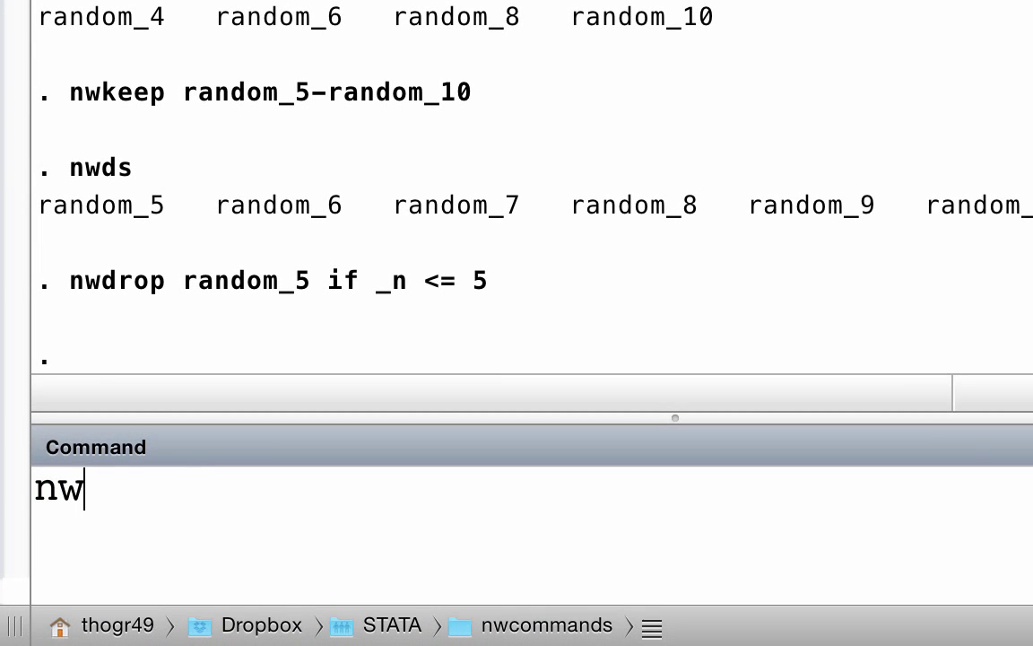
text(summarize _a)
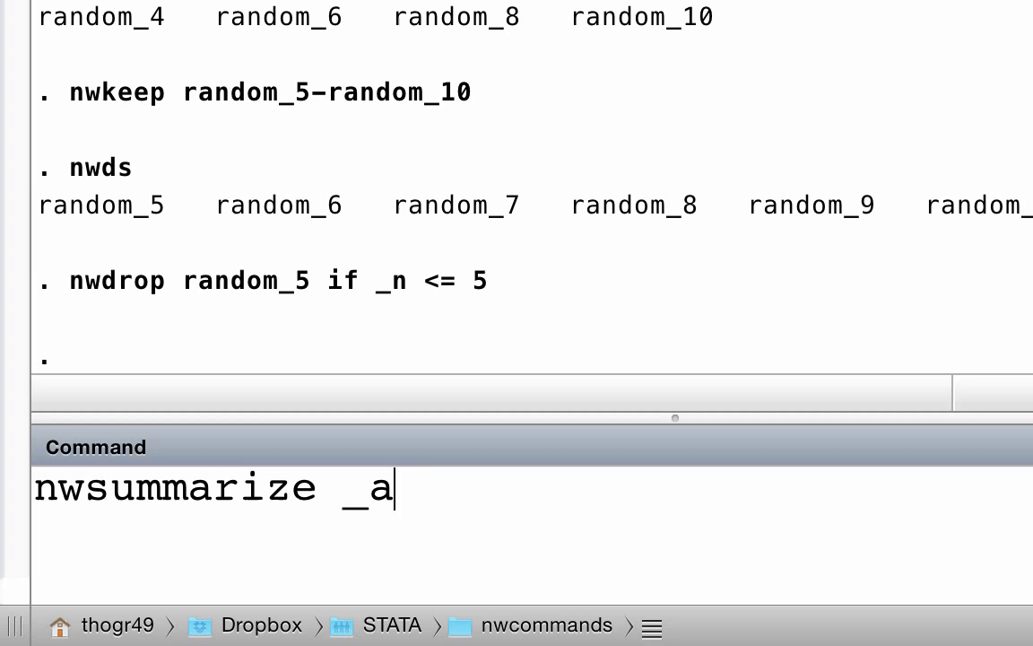
text(ll)
key(Return)
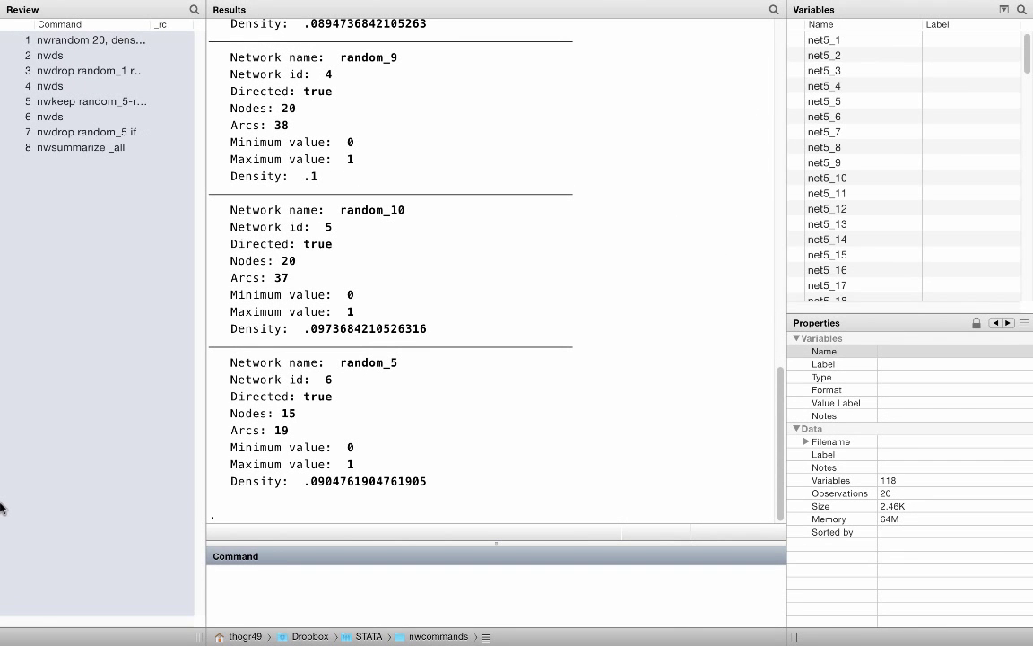